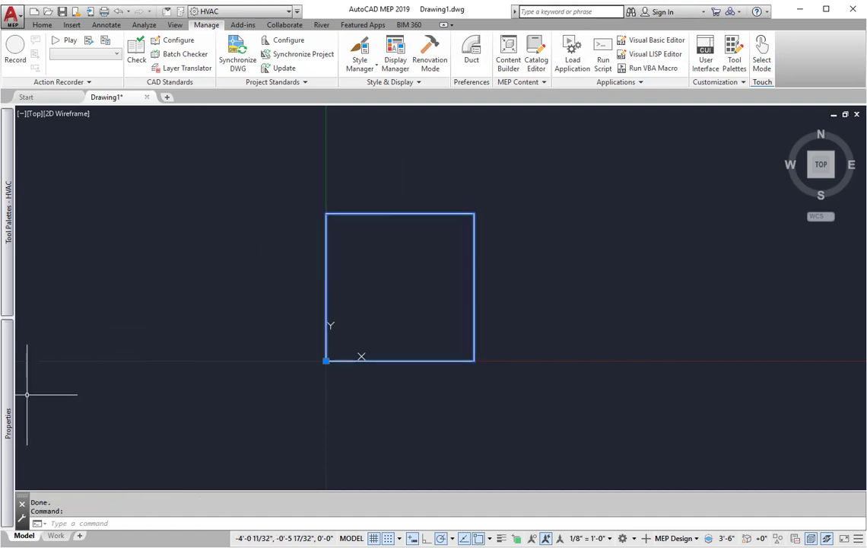
Open the Content Builder and expand the test catalog folder, previewing Change box to cylinder
mouse_move(10, 397)
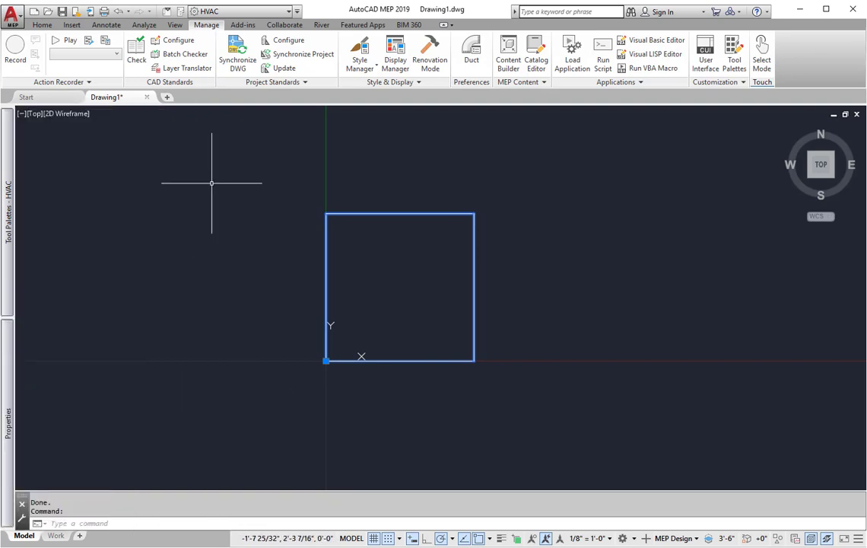
click(507, 67)
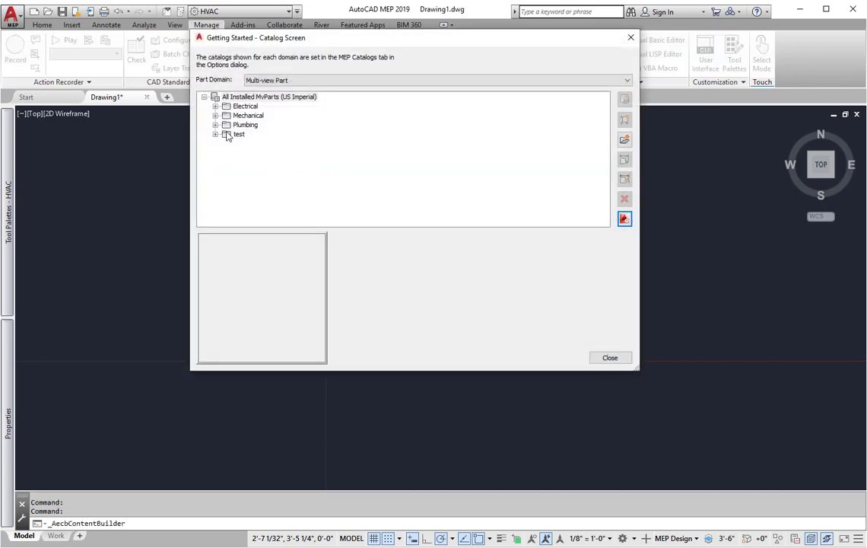
click(228, 135)
click(216, 134)
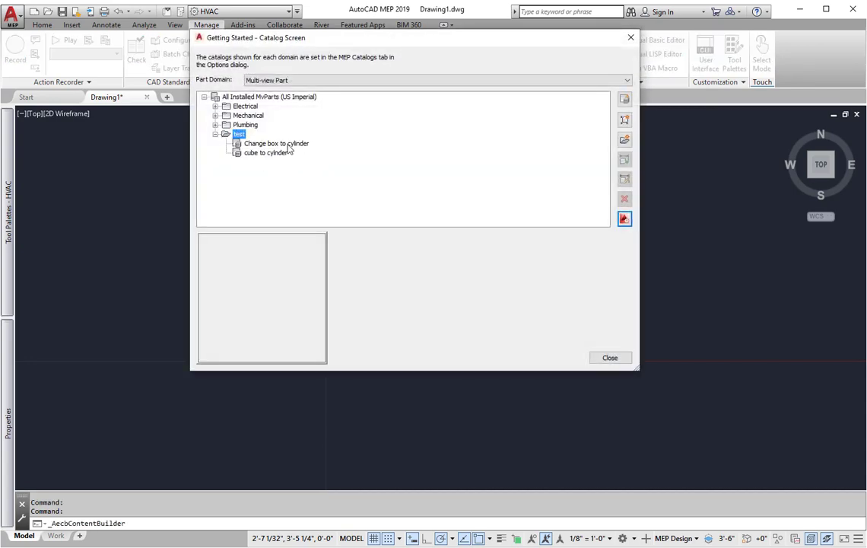
click(253, 140)
Start a new part in the test folder named 'test box' with description 'test box'
click(239, 135)
click(625, 99)
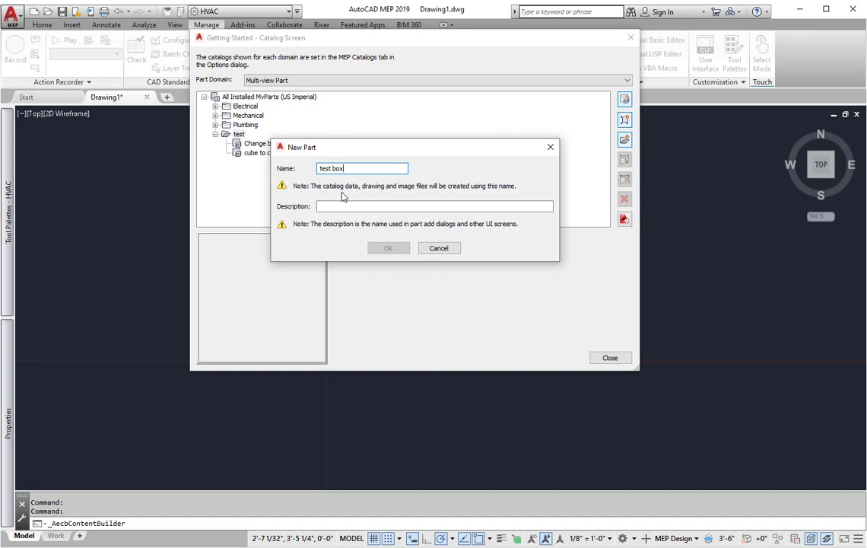
click(405, 204)
Set type and subtype to Air Handling Unit with layer key M-MV-AIRHANDLER_SPLITSYS
click(388, 248)
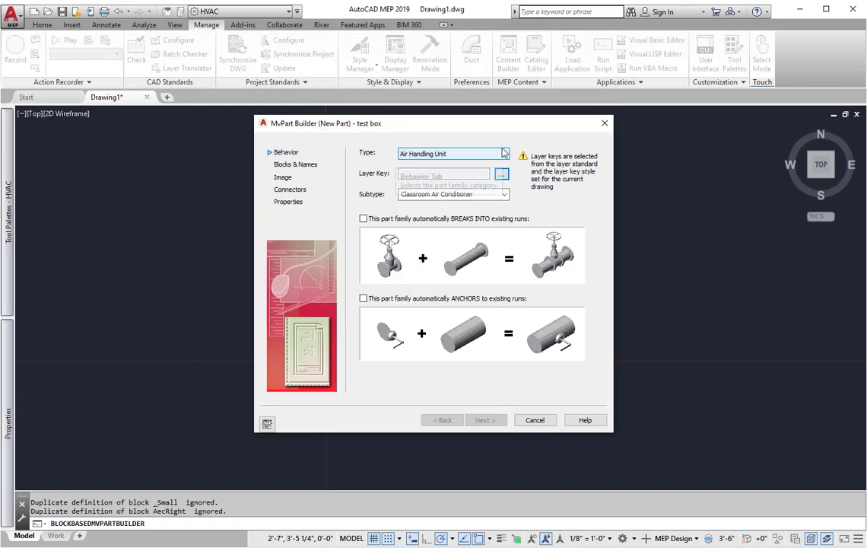
click(505, 154)
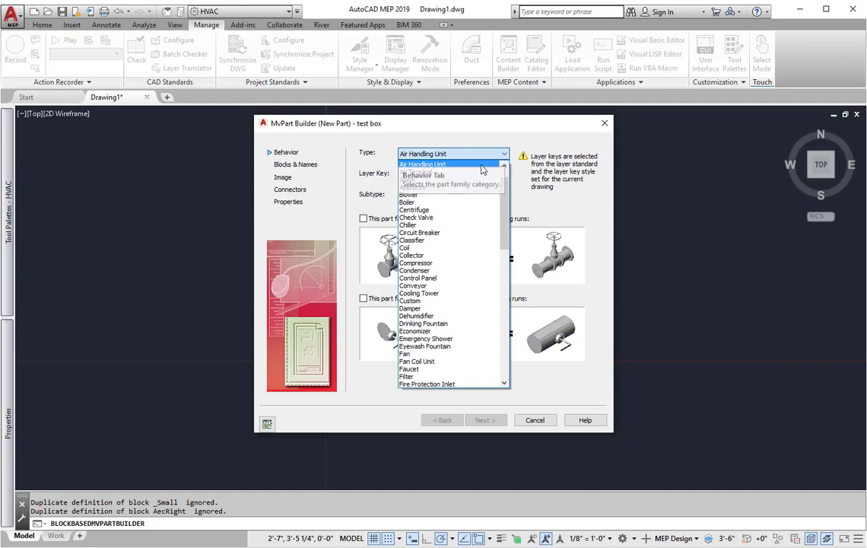
click(481, 165)
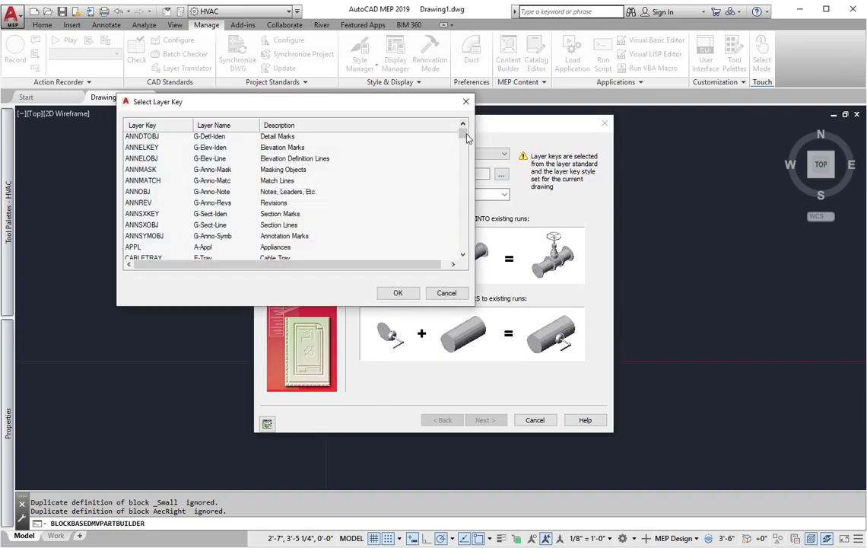
drag(466, 137, 461, 194)
scroll(201, 143, up, 7)
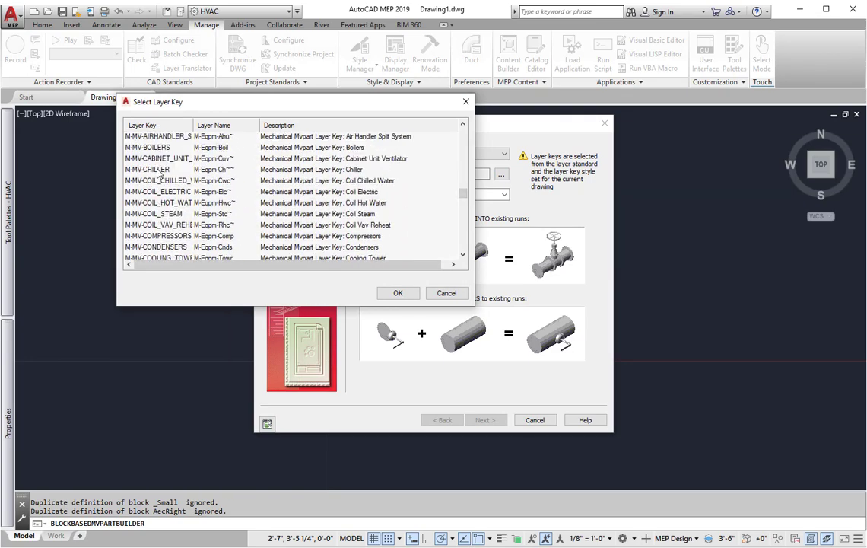
scroll(158, 174, down, 1)
click(167, 139)
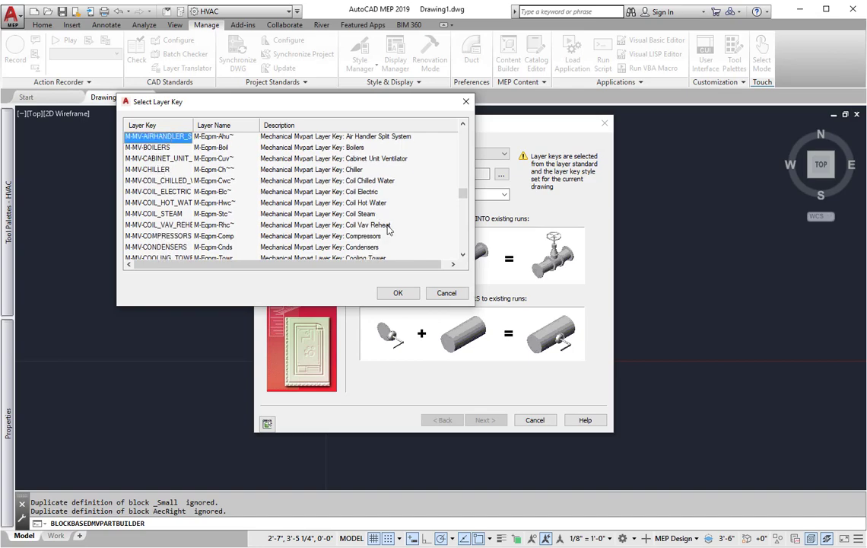
click(395, 294)
click(449, 194)
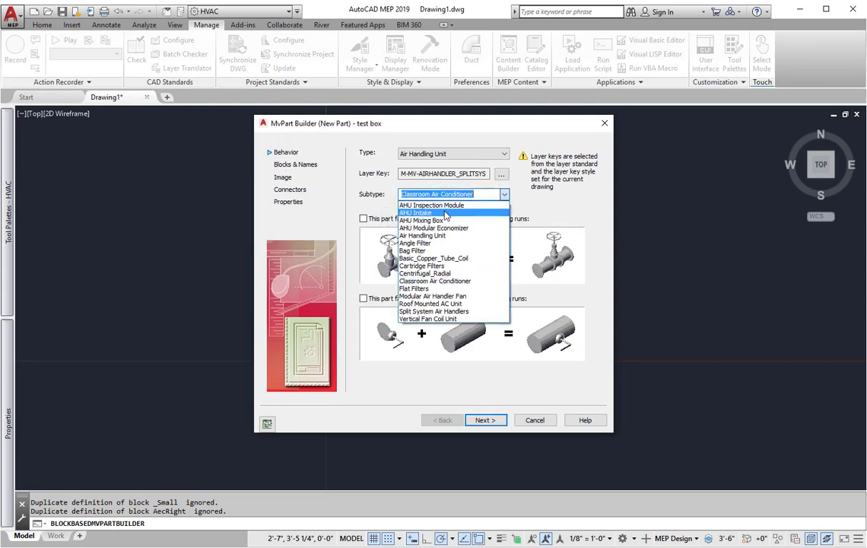
click(415, 235)
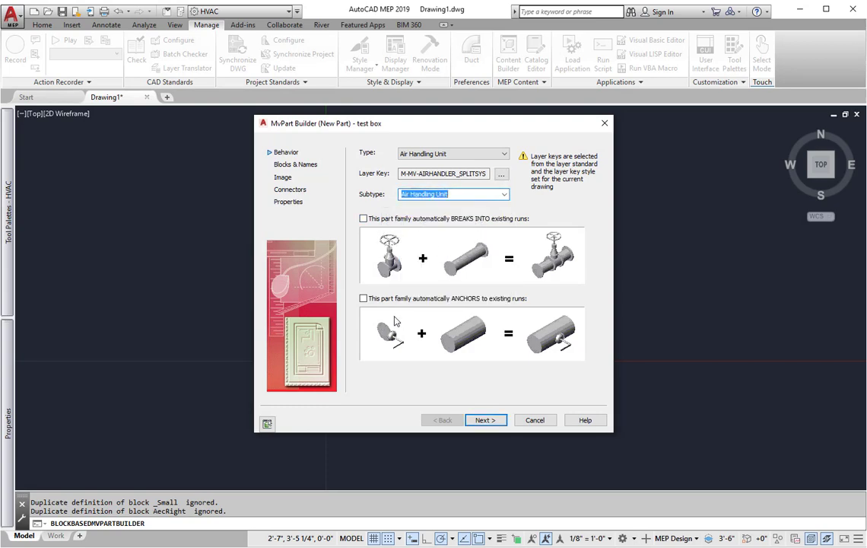
Move on to the blocks and names page and add a new part size row
click(487, 420)
click(365, 305)
scroll(547, 429, down, 1)
Assign test box1 as the size's model block and generate its view blocks
click(448, 511)
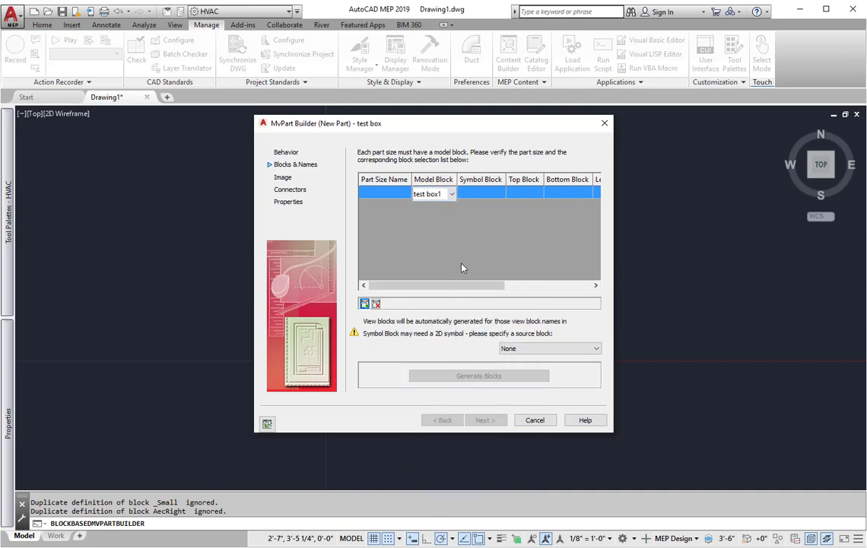
click(485, 194)
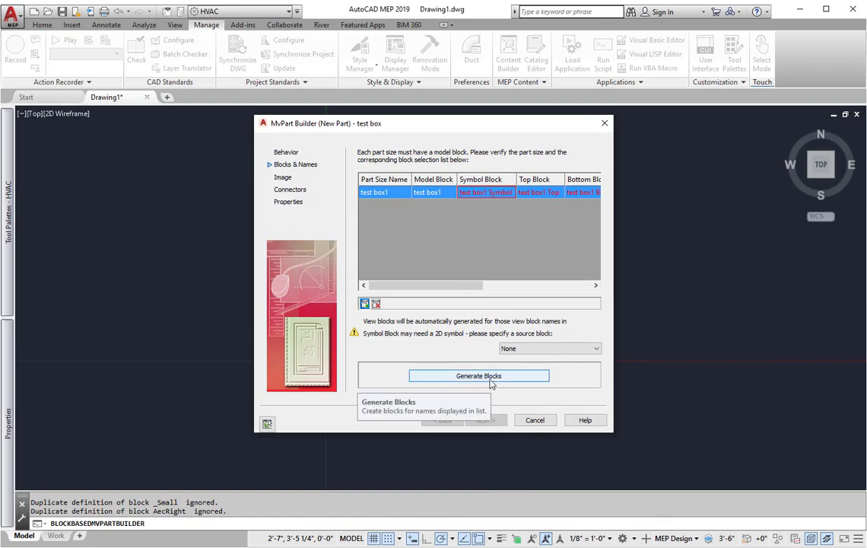
click(491, 380)
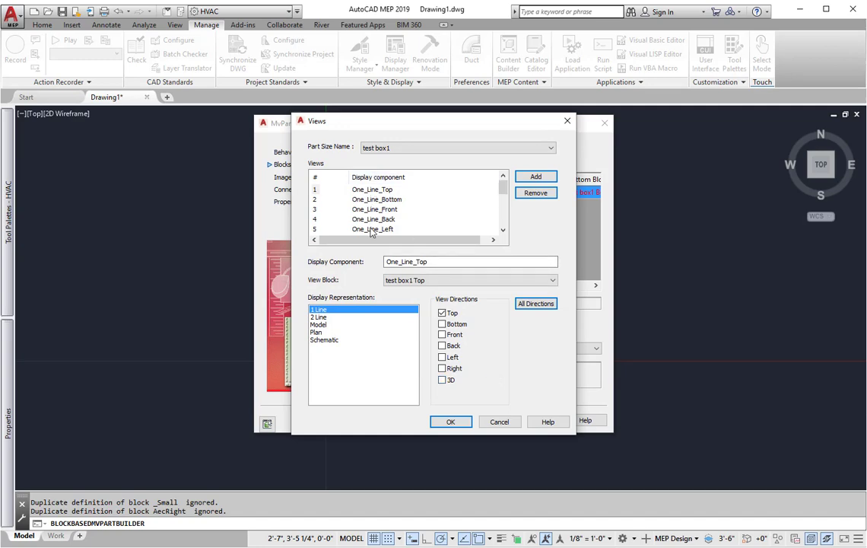
click(449, 420)
Generate the preview image from the model block, then finish the test box part
click(489, 421)
click(378, 208)
click(493, 255)
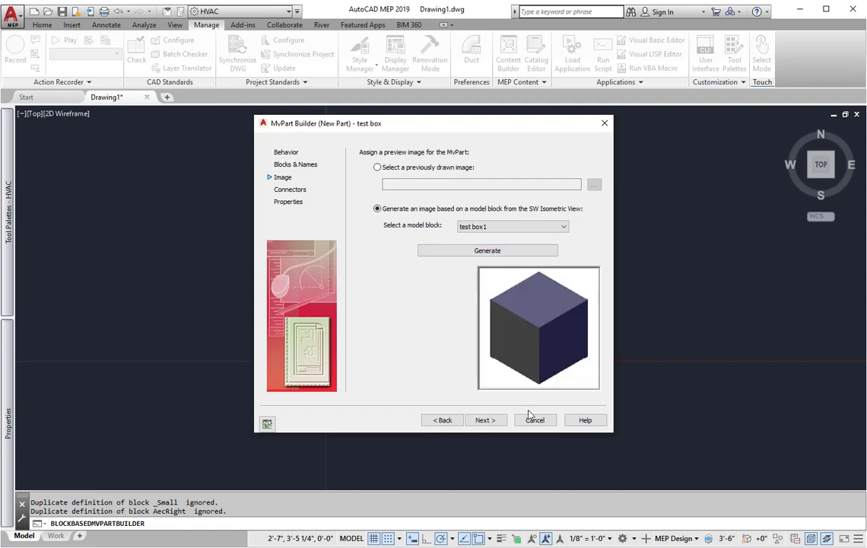
click(490, 420)
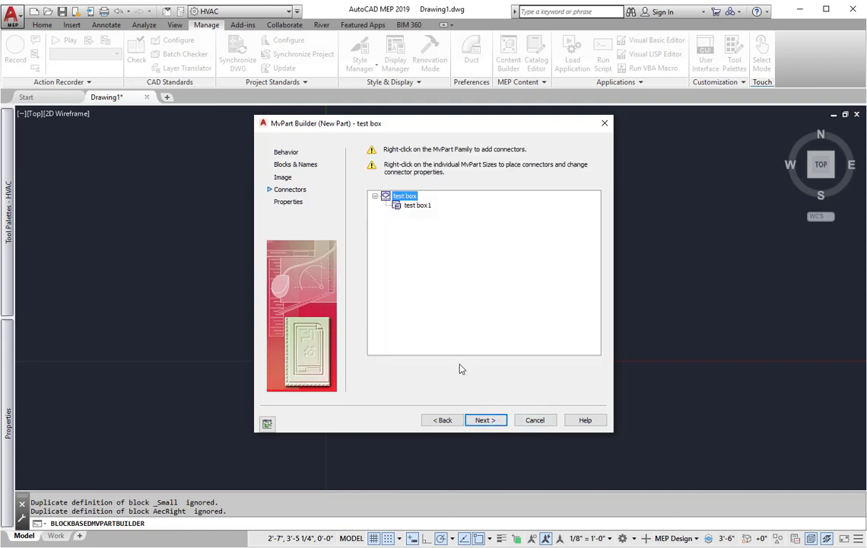
click(485, 417)
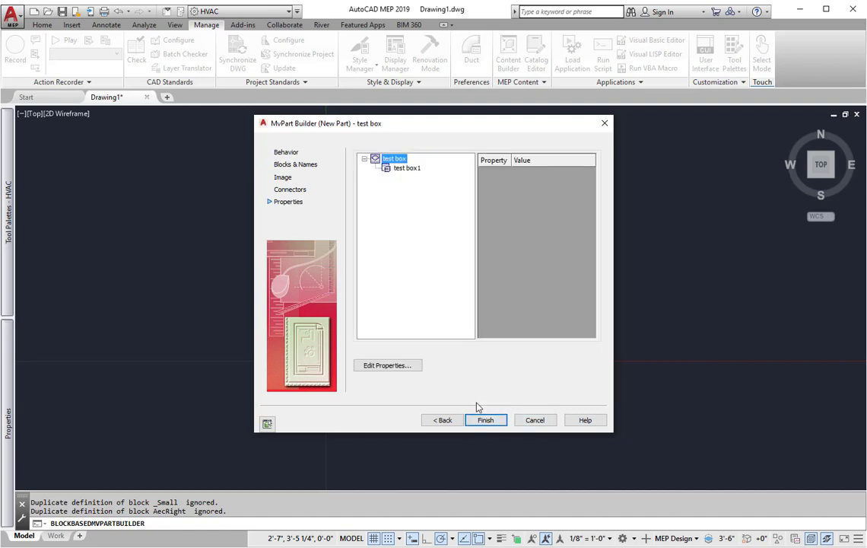
key(Return)
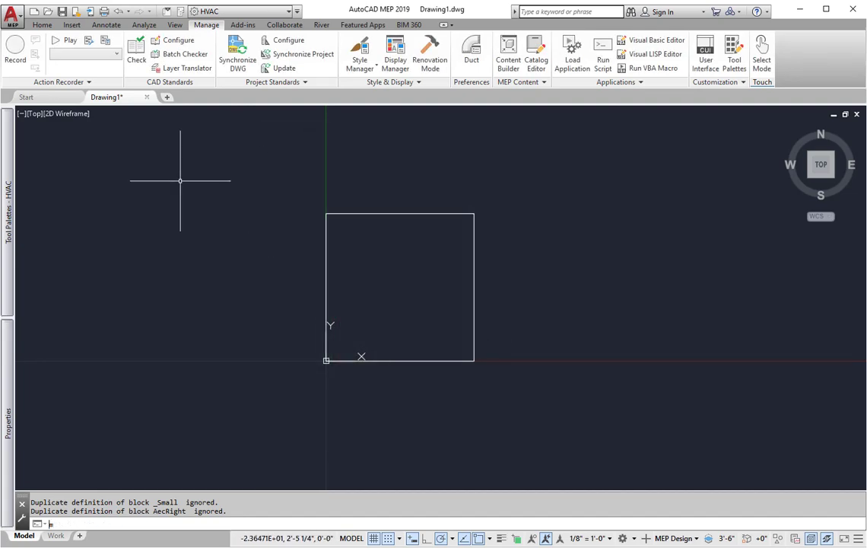
Run MVPART and choose the Add option
text(mvparta)
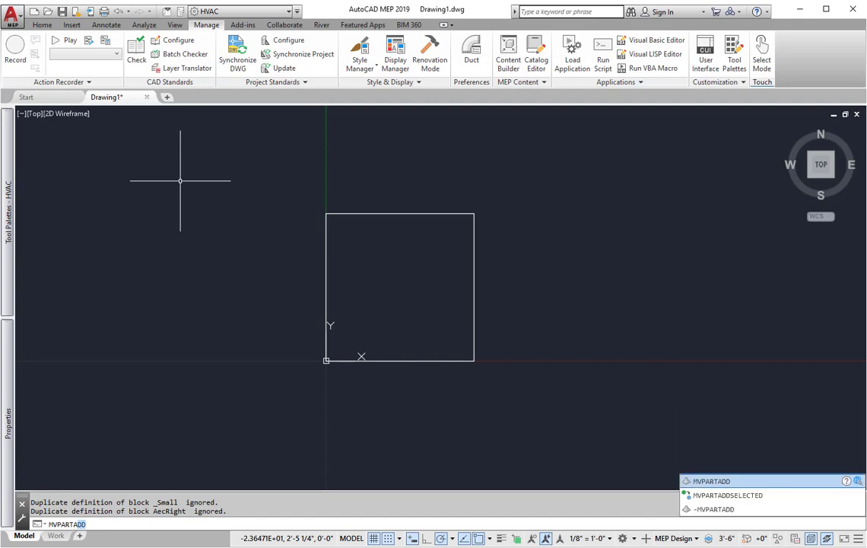
key(BackSpace)
key(Return)
text(a)
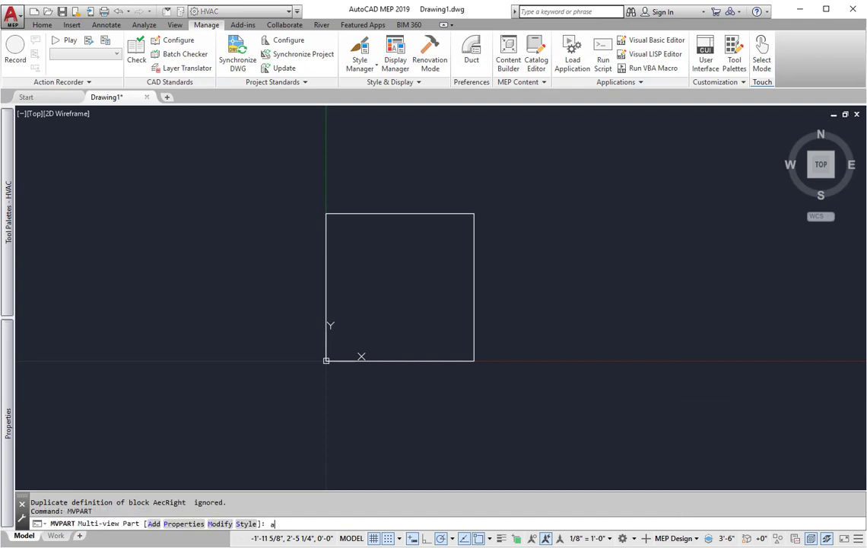
key(Return)
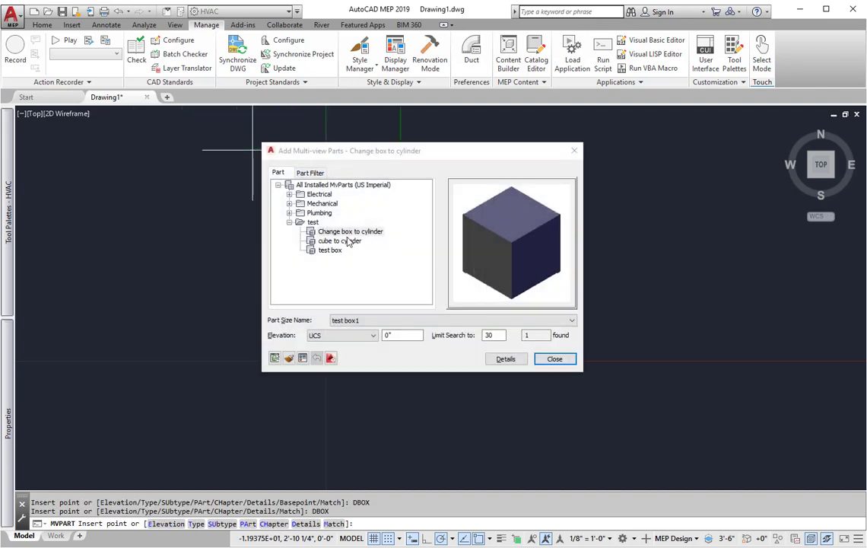
Insert the test box part above the square at rotation 0 and select it
click(332, 250)
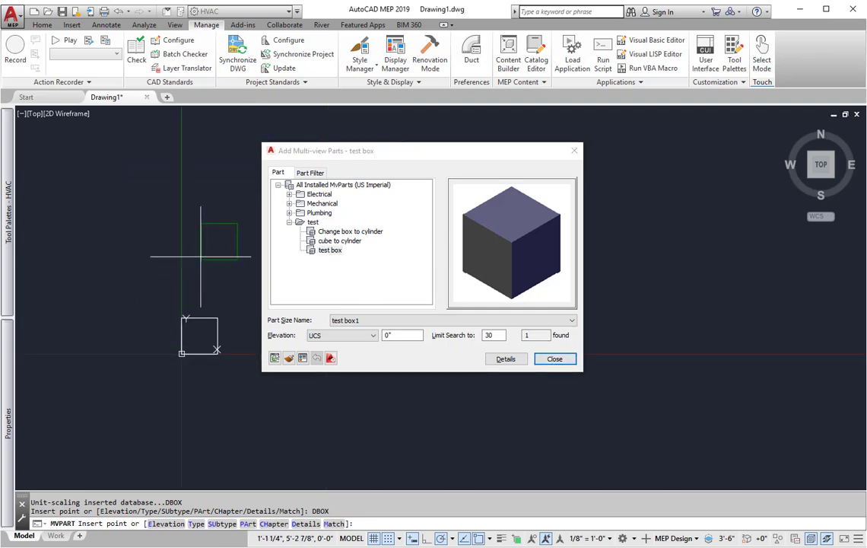
click(192, 230)
key(Return)
key(Return)
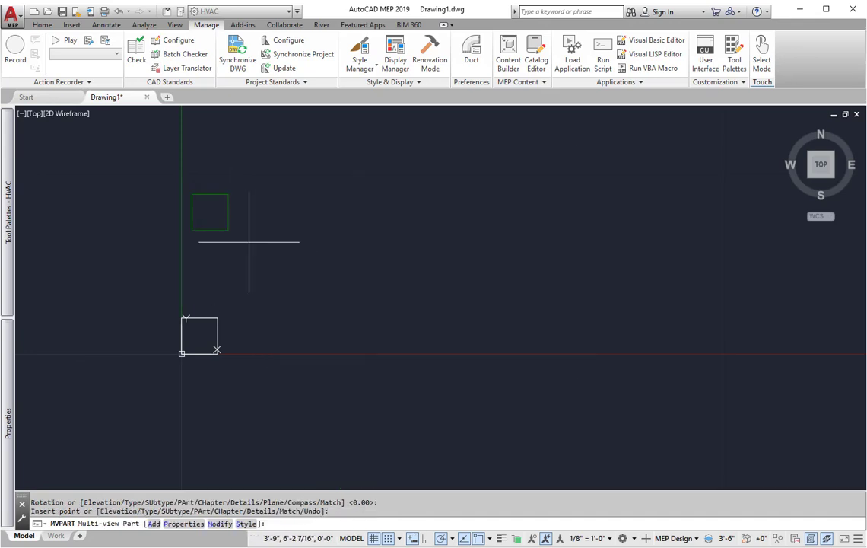
key(Escape)
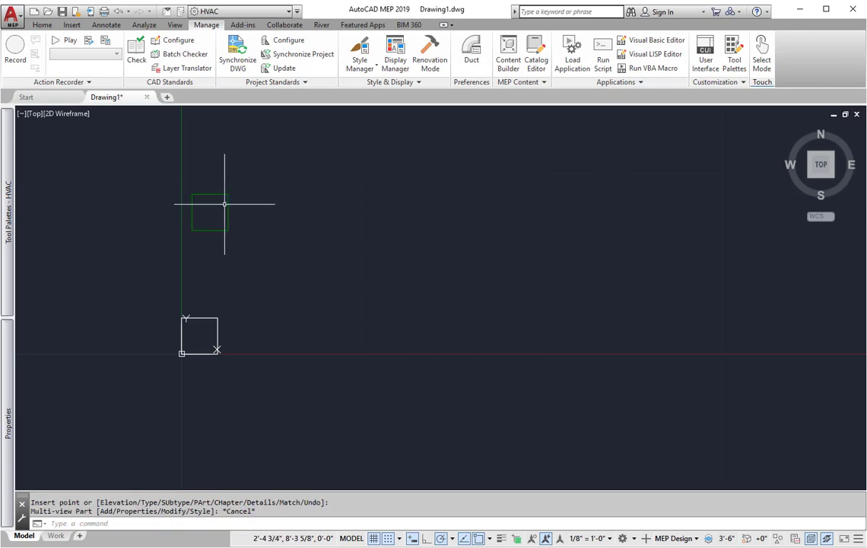
click(229, 203)
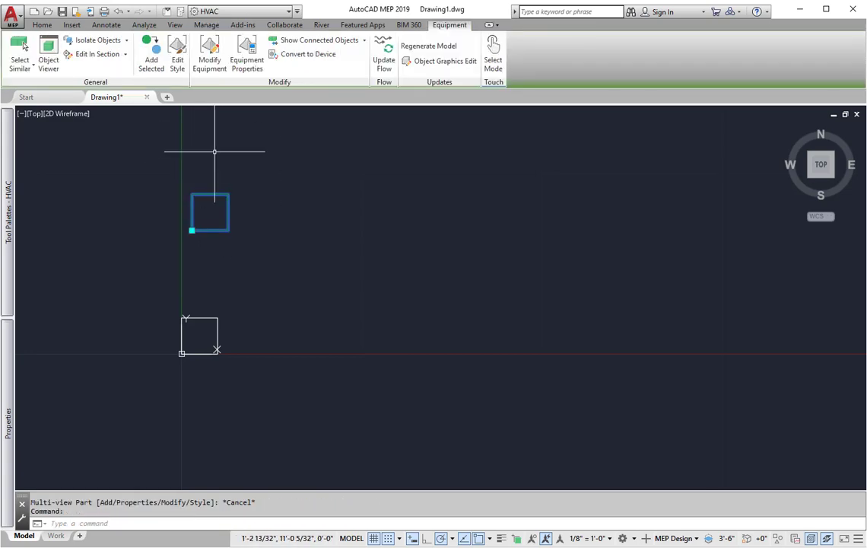
click(209, 57)
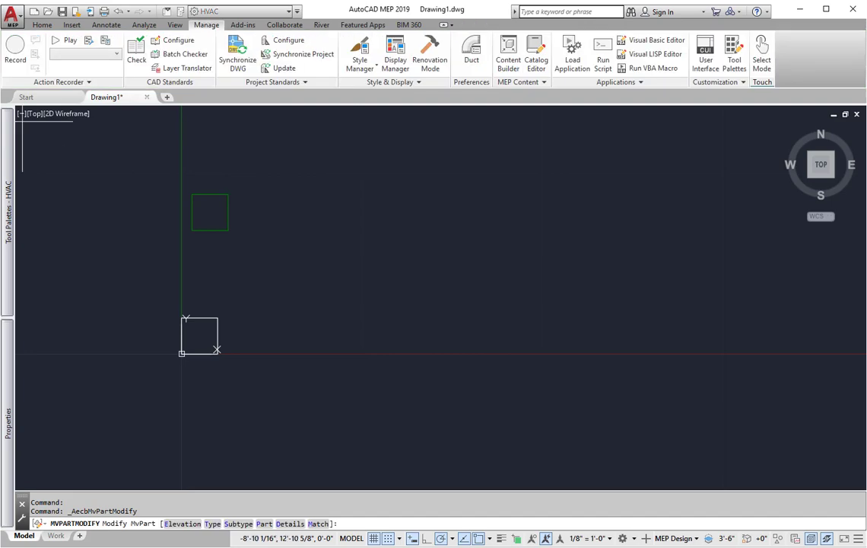
drag(348, 150, 413, 151)
click(295, 172)
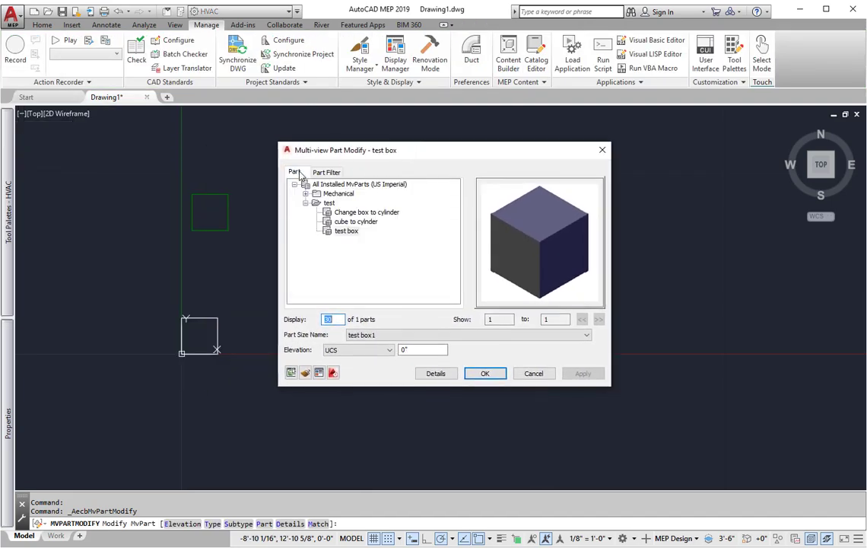
click(542, 373)
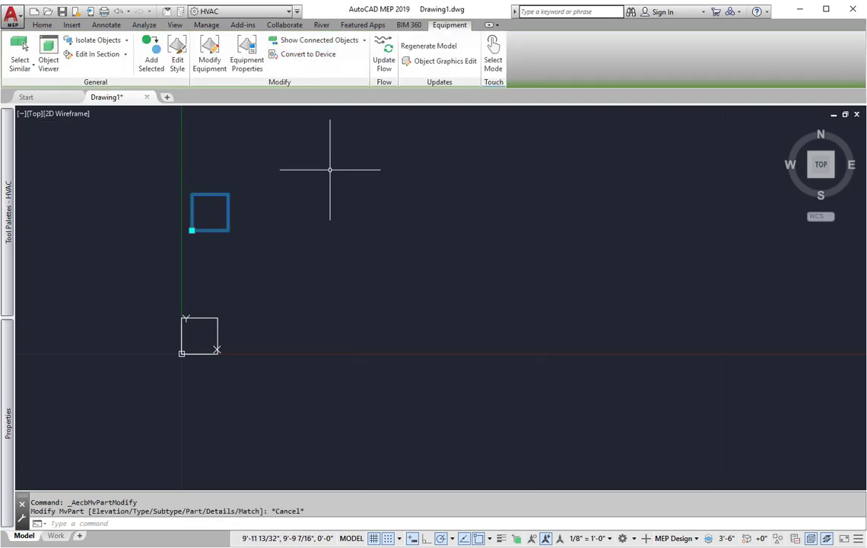
click(177, 57)
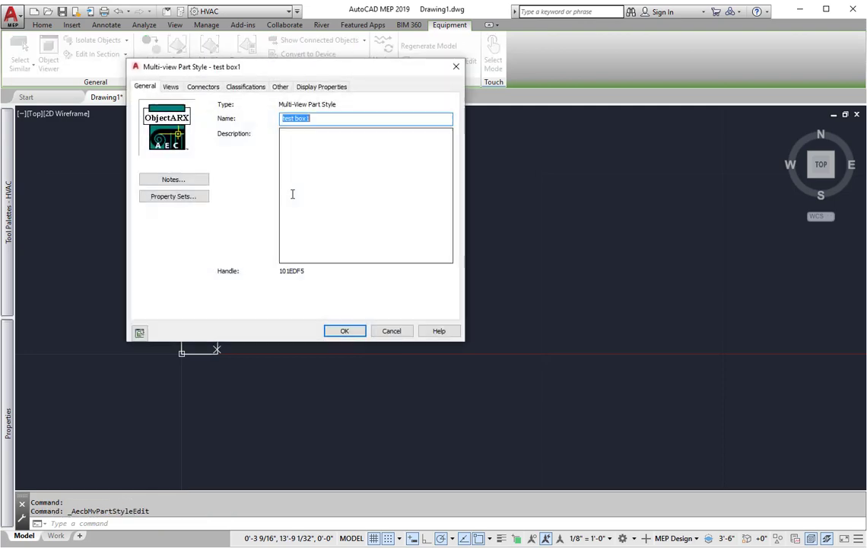
click(170, 86)
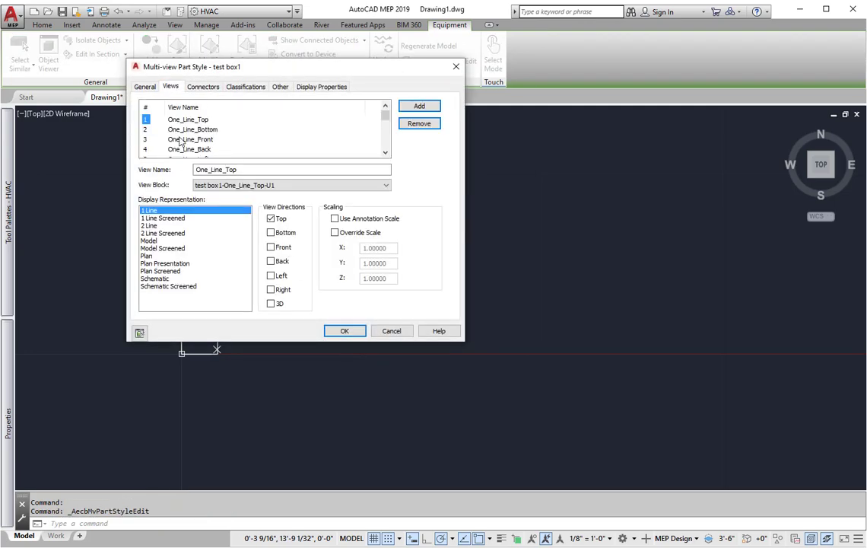
drag(387, 118, 394, 146)
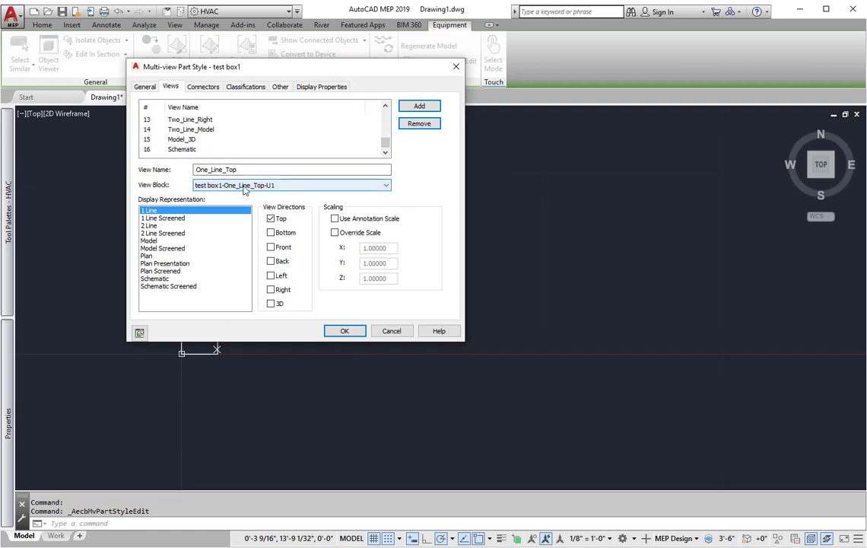
click(382, 191)
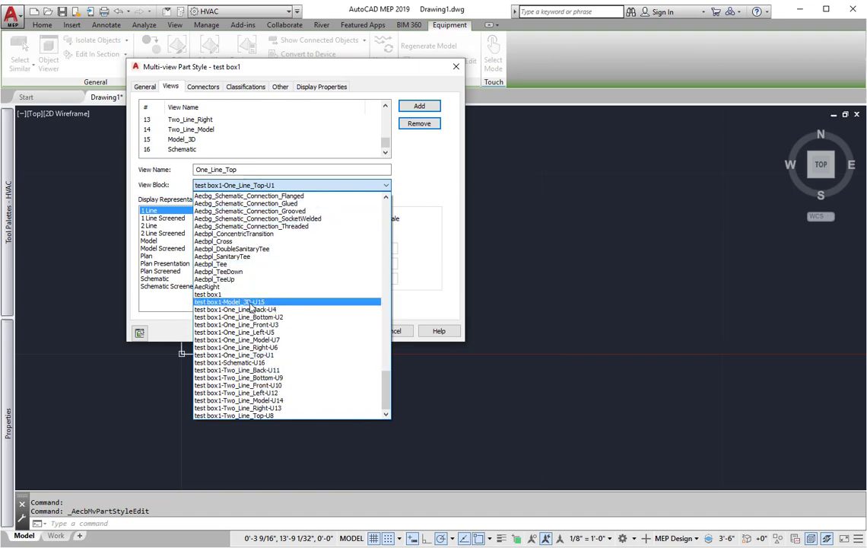
click(430, 170)
click(392, 331)
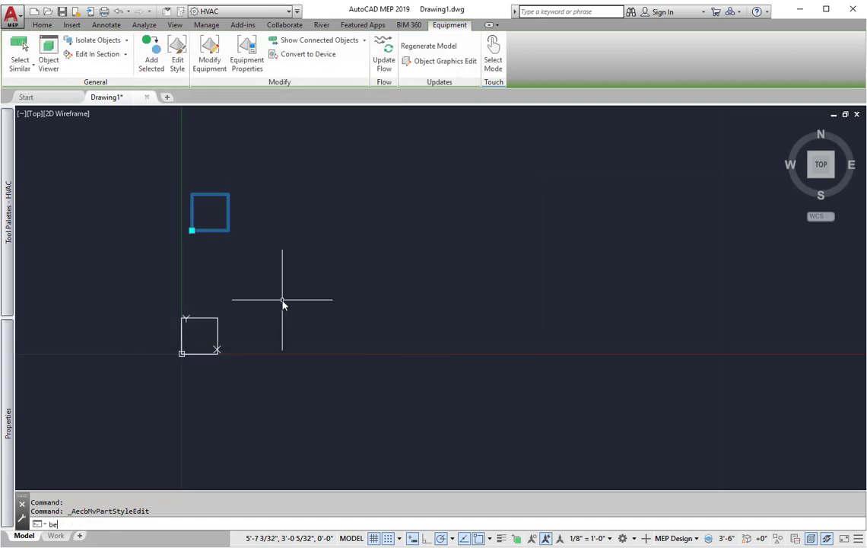
Open Edit Block Definition and select the test box1-Model_3D-U15 block
key(Return)
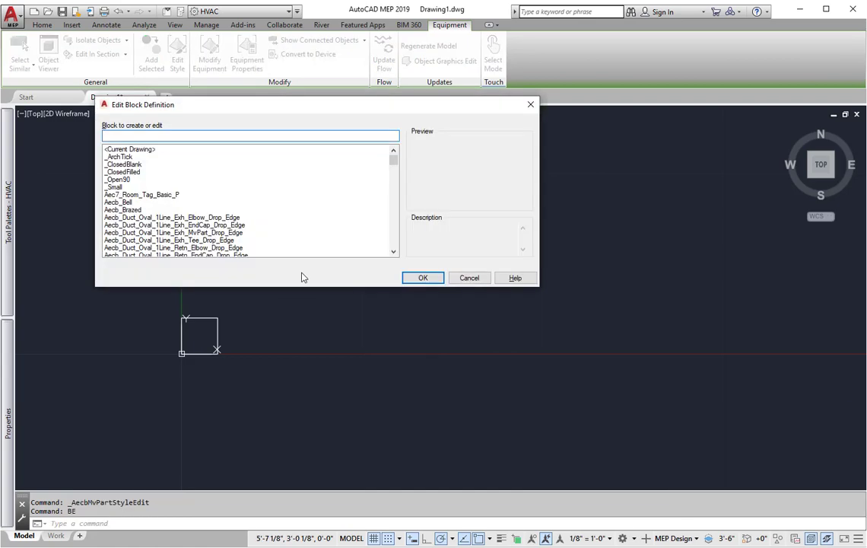
drag(393, 158, 399, 244)
click(128, 149)
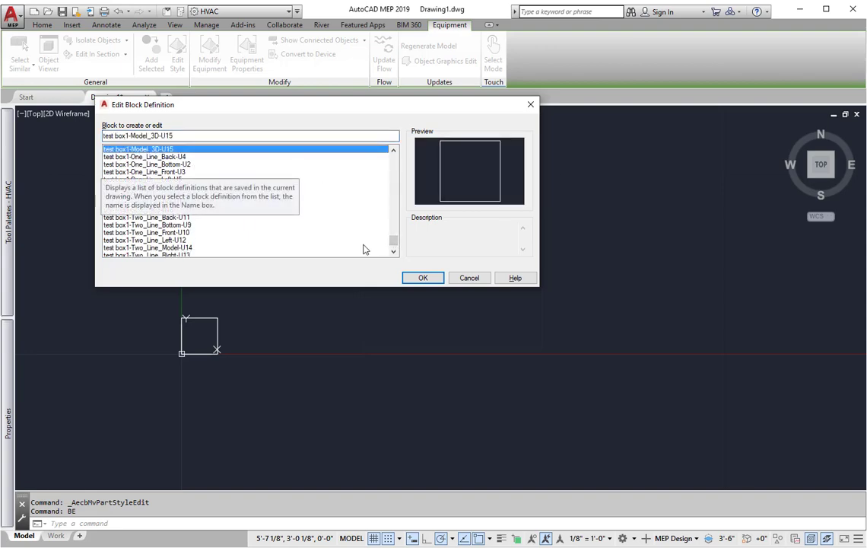
In the Block Editor, draw a cylinder on the box at default height, view SW, and save the block
click(422, 278)
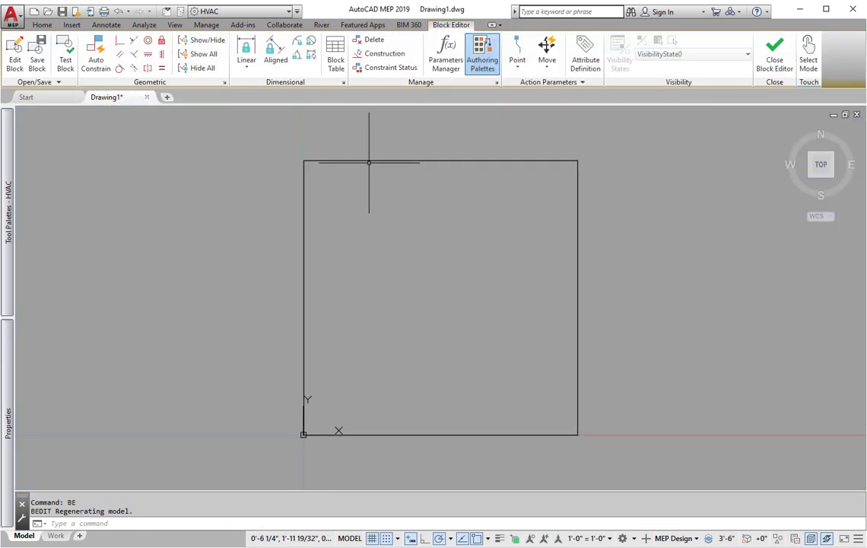
text(CYLinder)
key(Return)
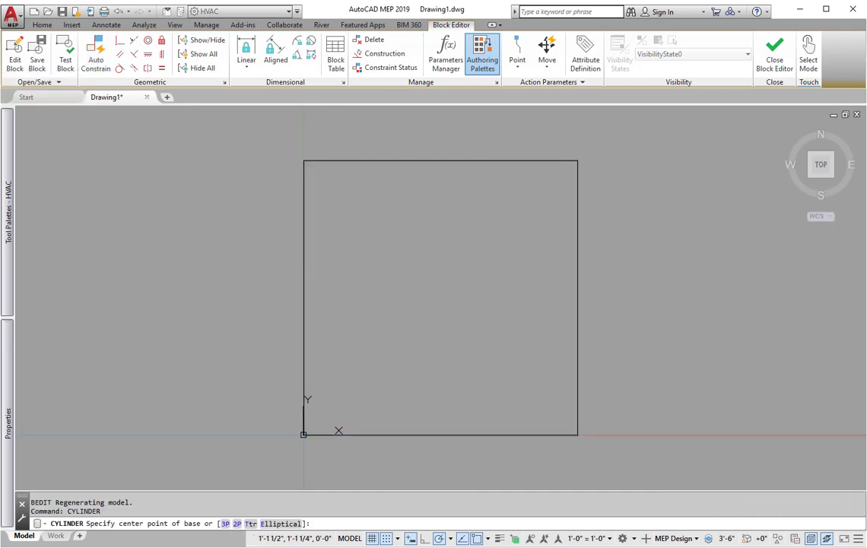
click(447, 300)
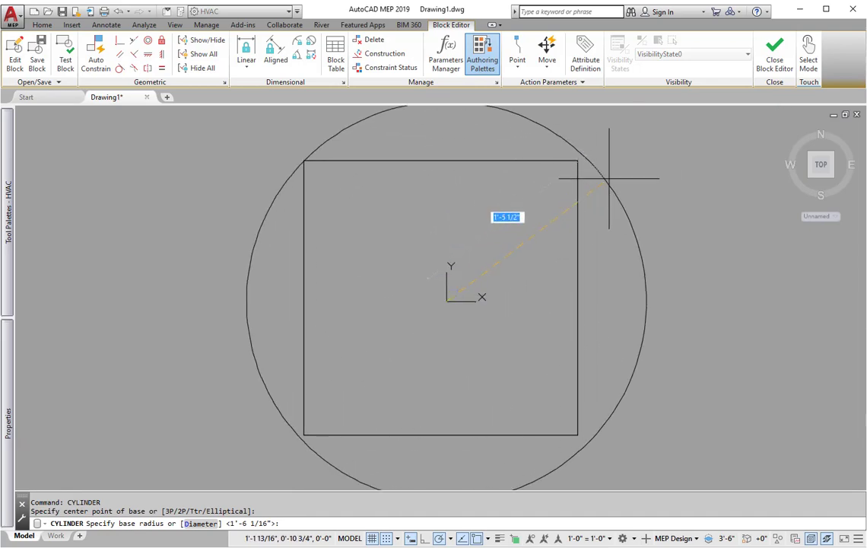
click(625, 178)
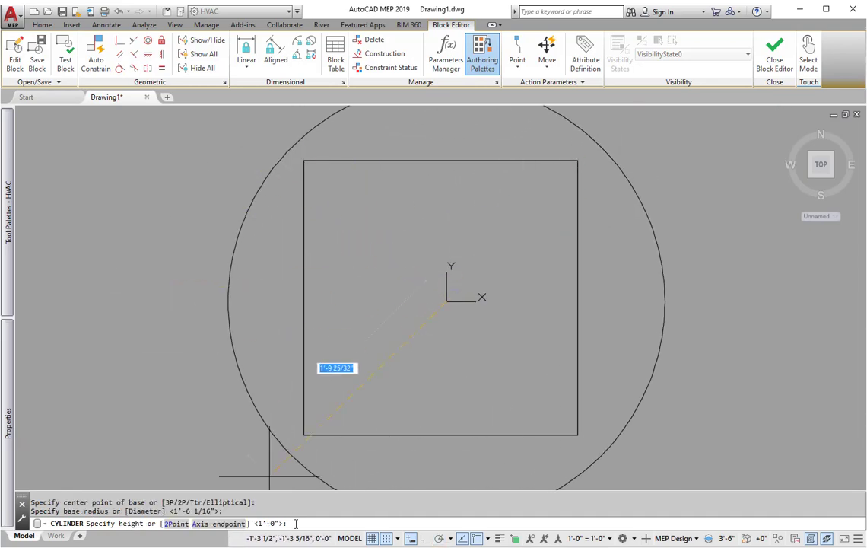
key(Return)
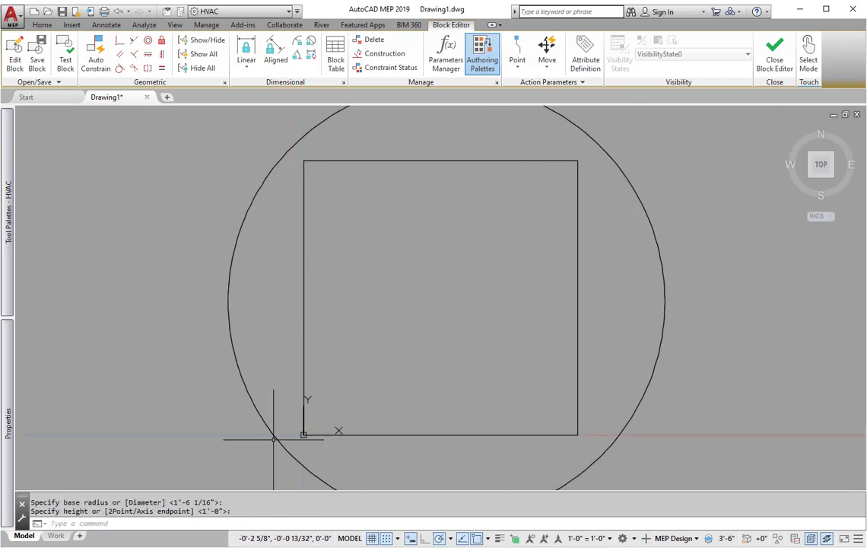
click(811, 180)
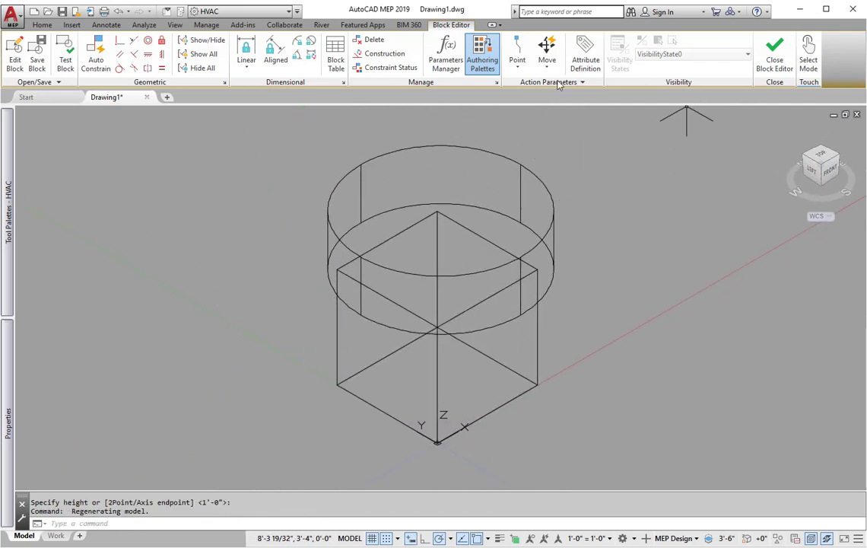
click(36, 60)
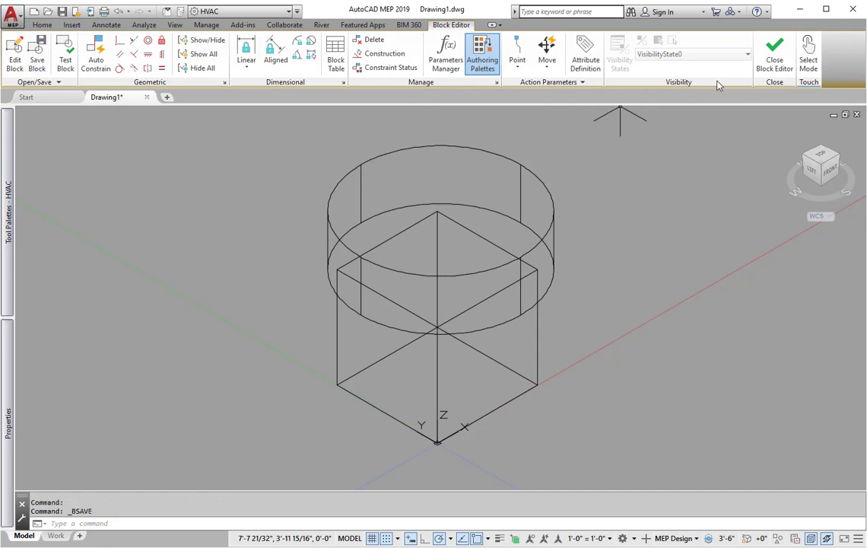
Close the Block Editor, view the cylinder-topped part from SW, and open its style settings
click(774, 55)
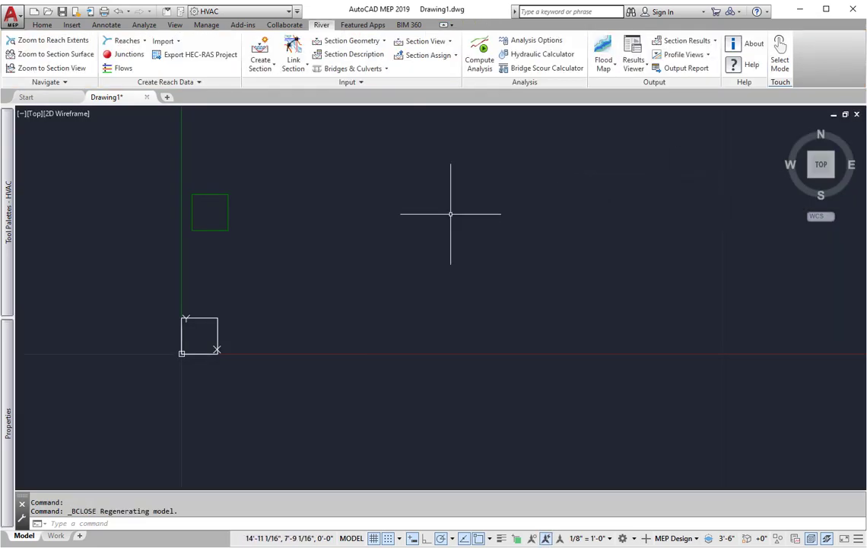
click(811, 177)
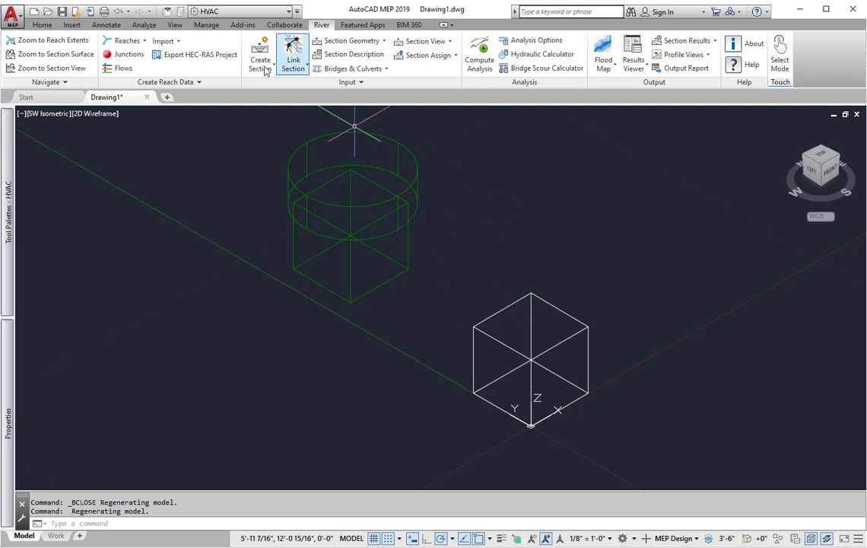
click(403, 199)
click(177, 65)
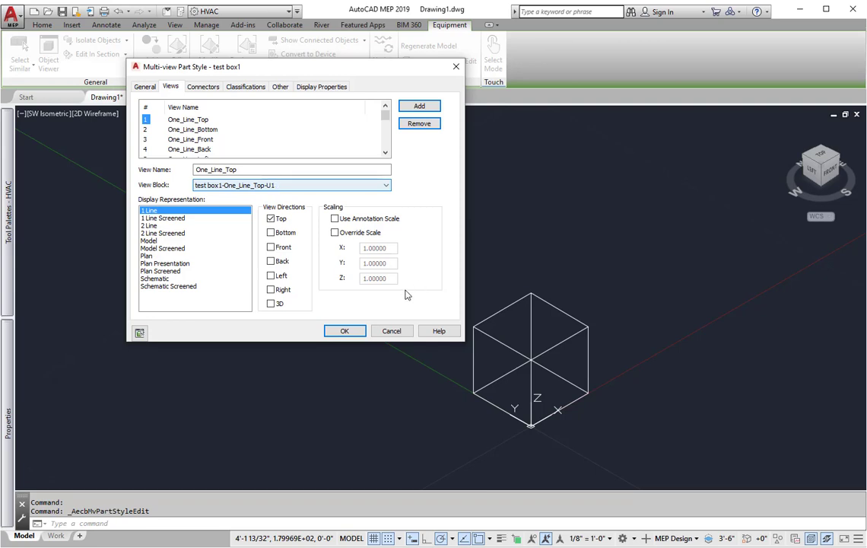
Cancel the Multi-view Part Style dialog without changes
click(391, 330)
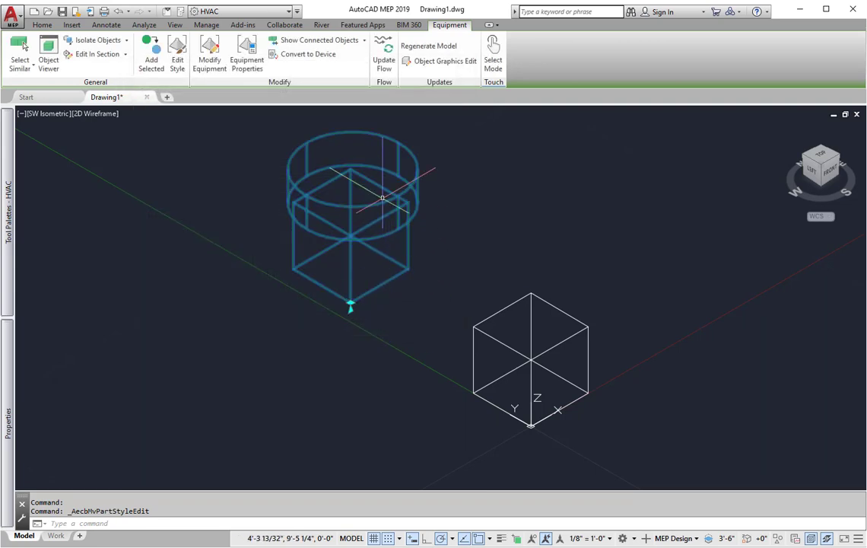
Swap the selected part for test > Change box to cylinder via MvPart Modify
right_click(347, 228)
click(399, 386)
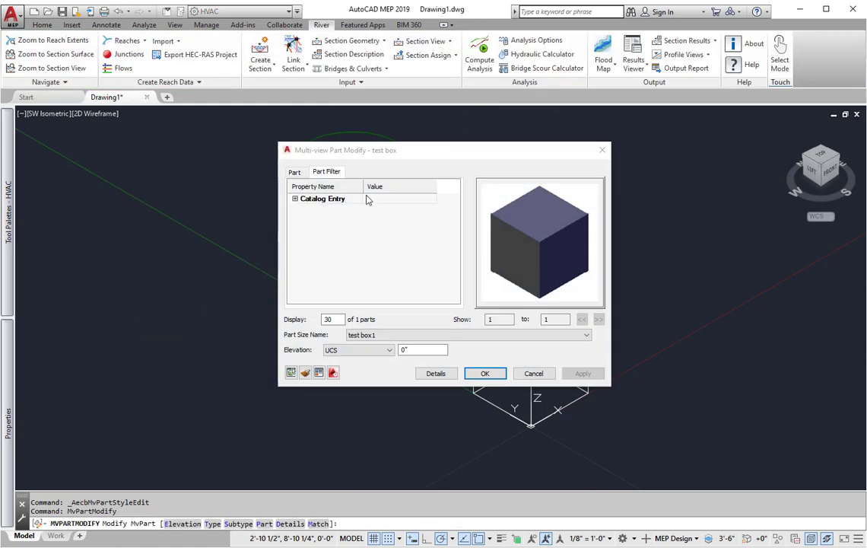
click(441, 336)
click(293, 173)
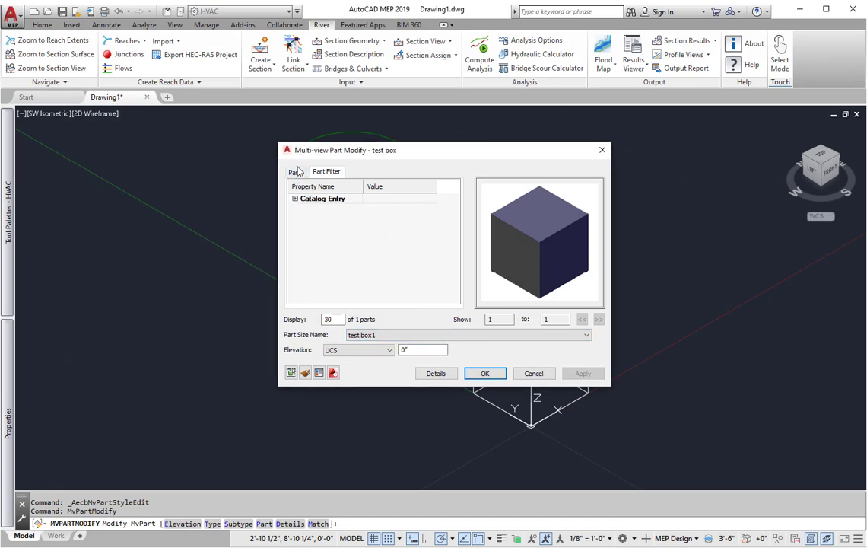
click(294, 173)
click(369, 213)
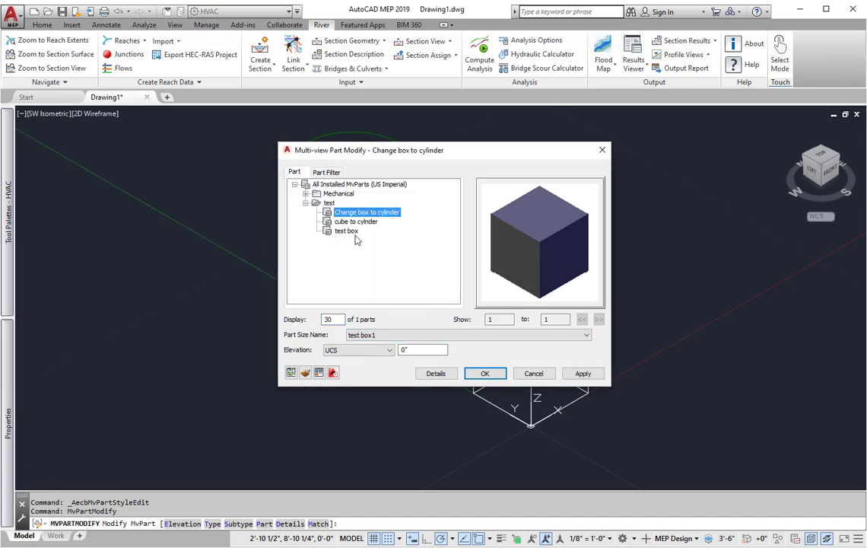
click(485, 373)
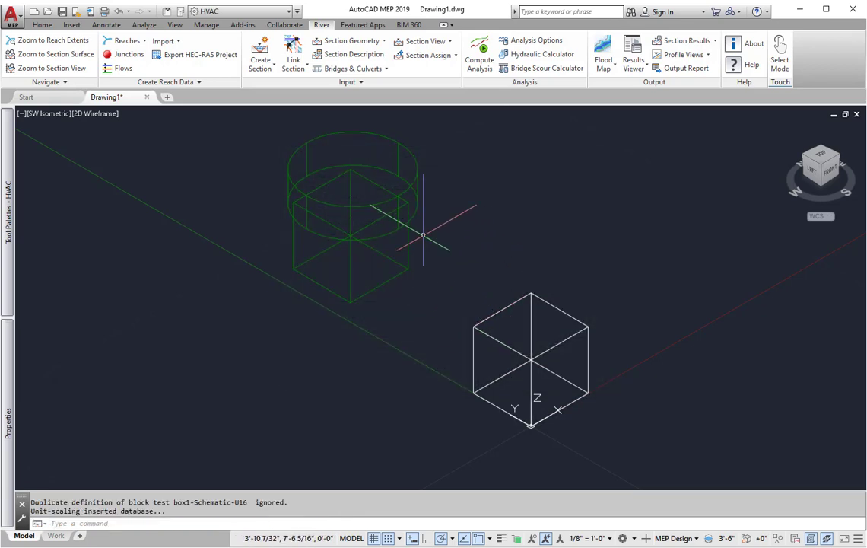